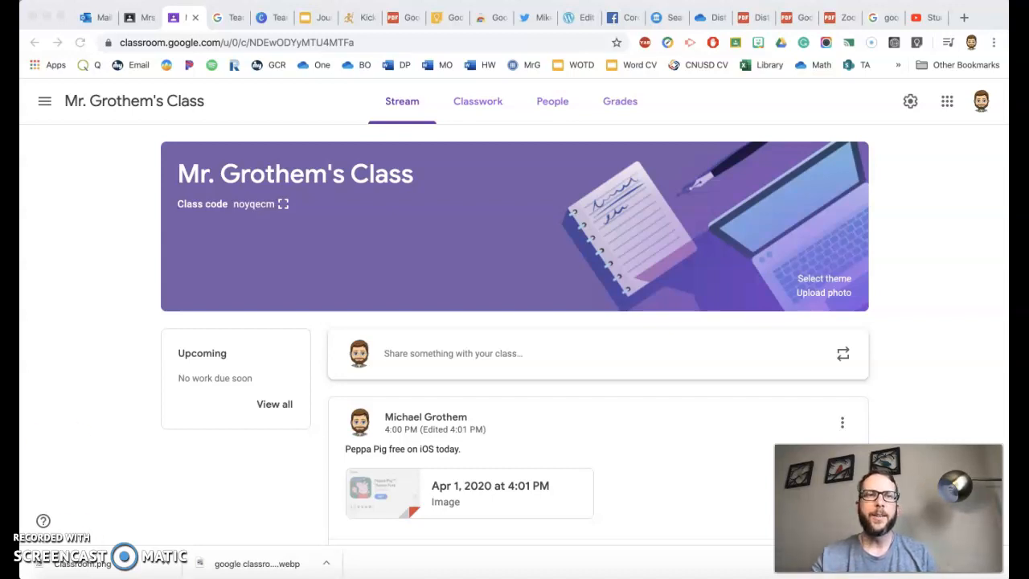
# Go to the overview of all classes and look at the list of available Google apps.
pyautogui.click(44, 100)
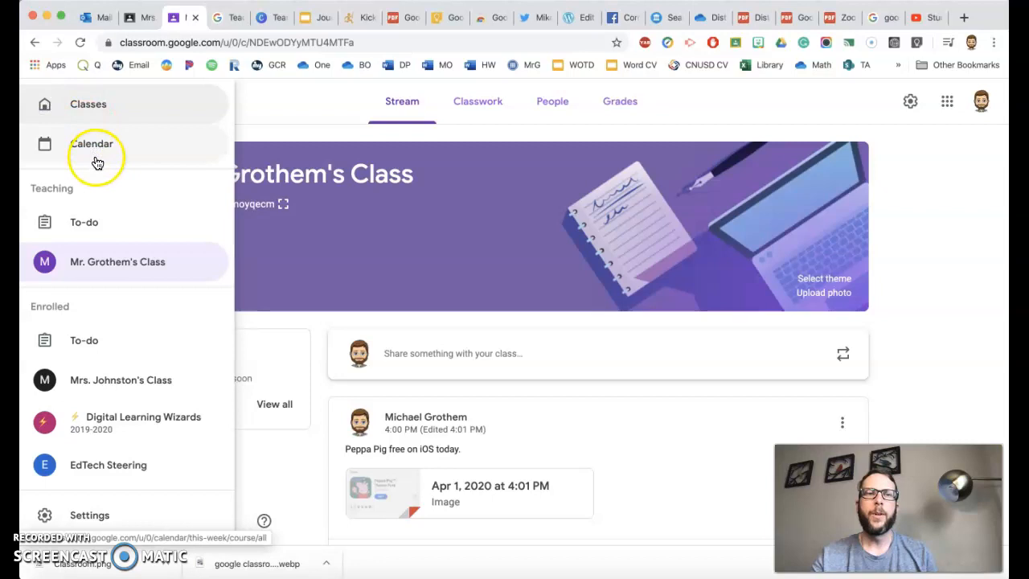
pyautogui.click(88, 104)
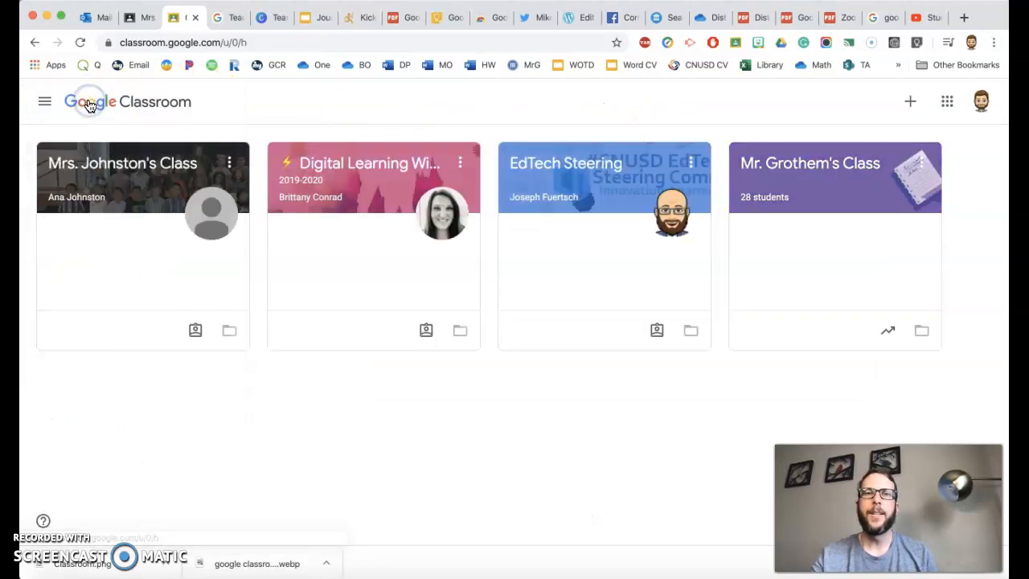
pyautogui.click(948, 101)
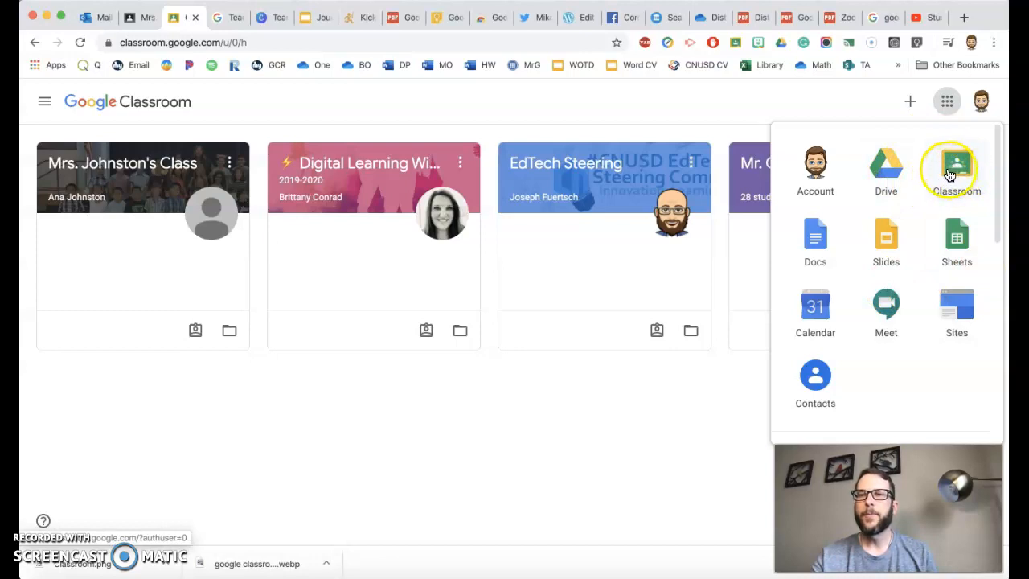
pyautogui.click(765, 107)
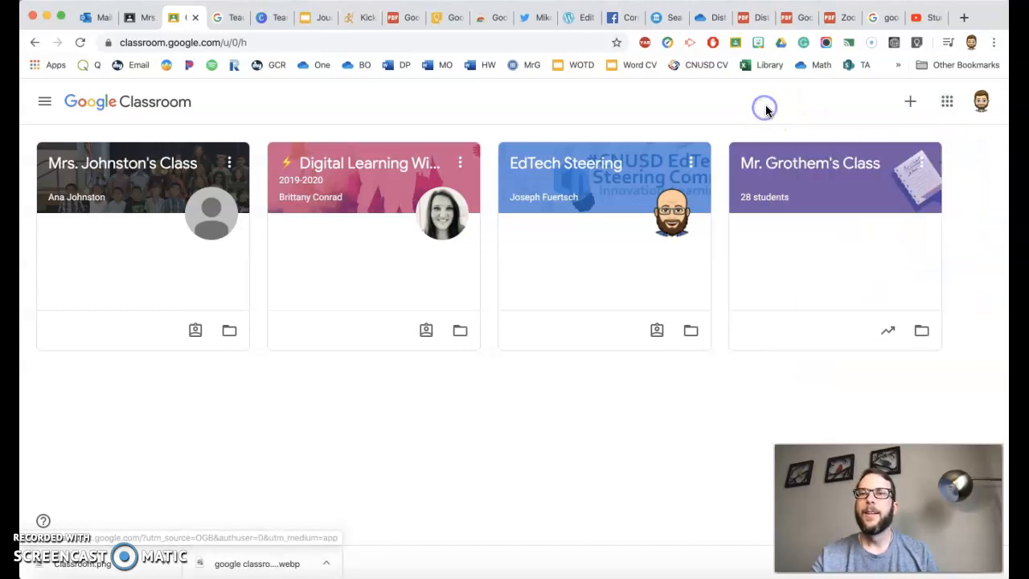
# Create a new class named after the teacher and dismiss the tip about inviting students.
pyautogui.click(910, 101)
pyautogui.click(876, 157)
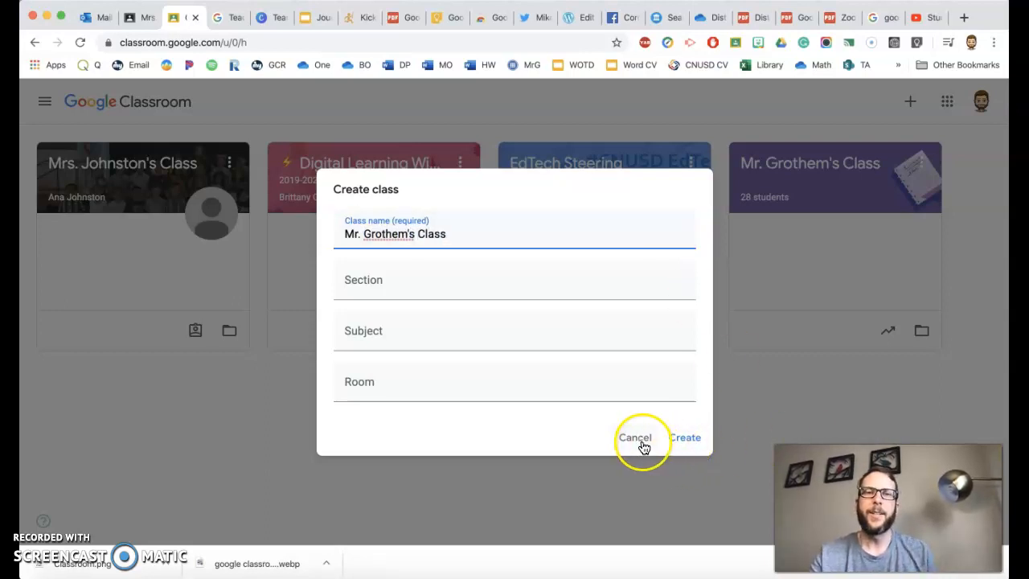
pyautogui.click(681, 440)
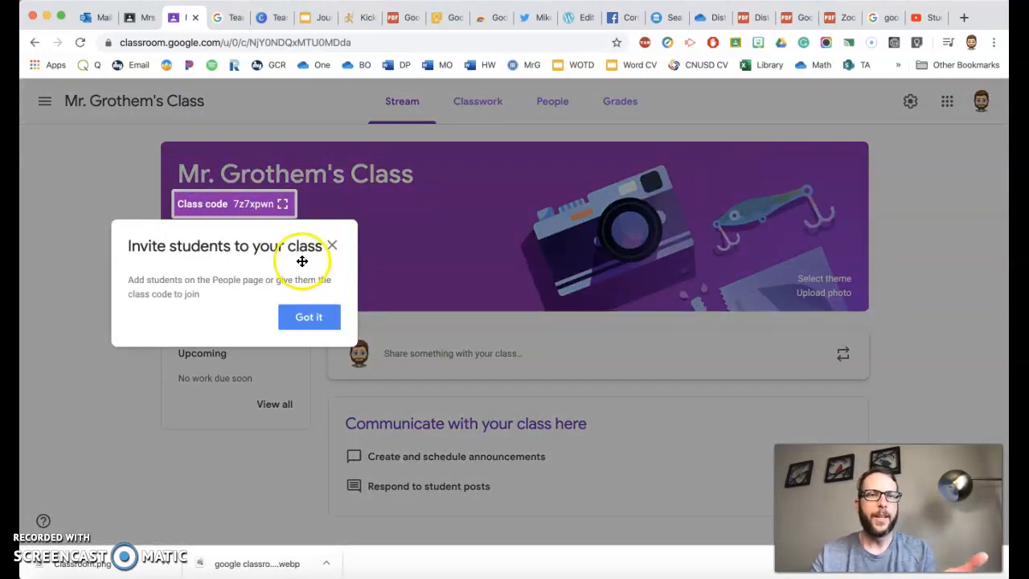
pyautogui.click(307, 319)
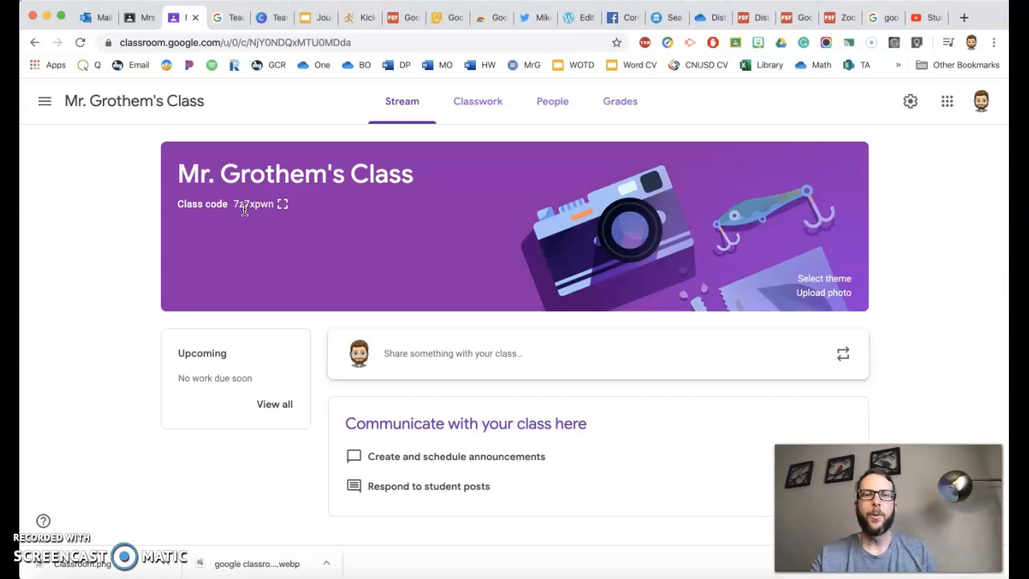
# Start a new assignment in the class's classwork and set its points to Ungraded.
pyautogui.click(469, 110)
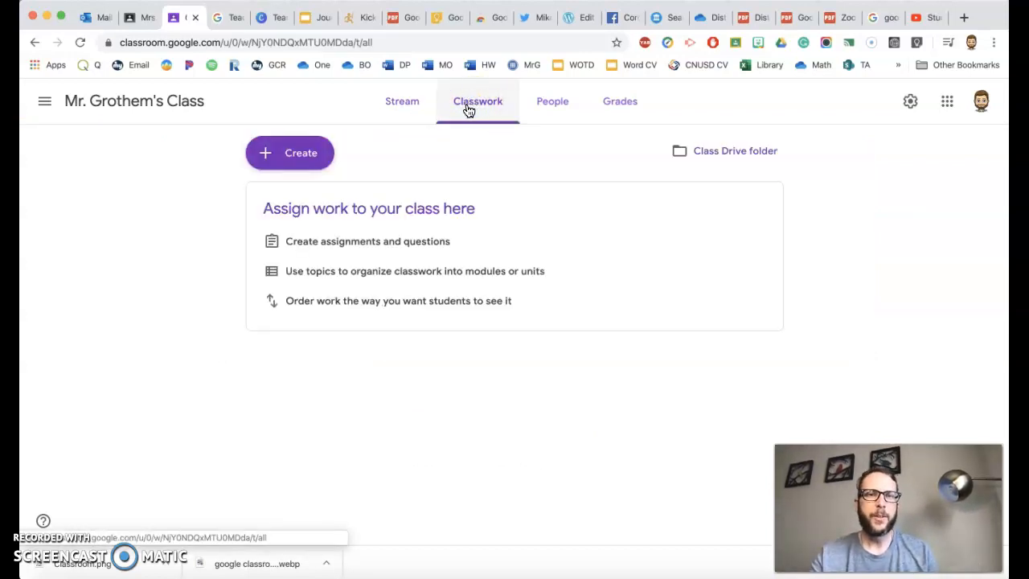
pyautogui.click(292, 154)
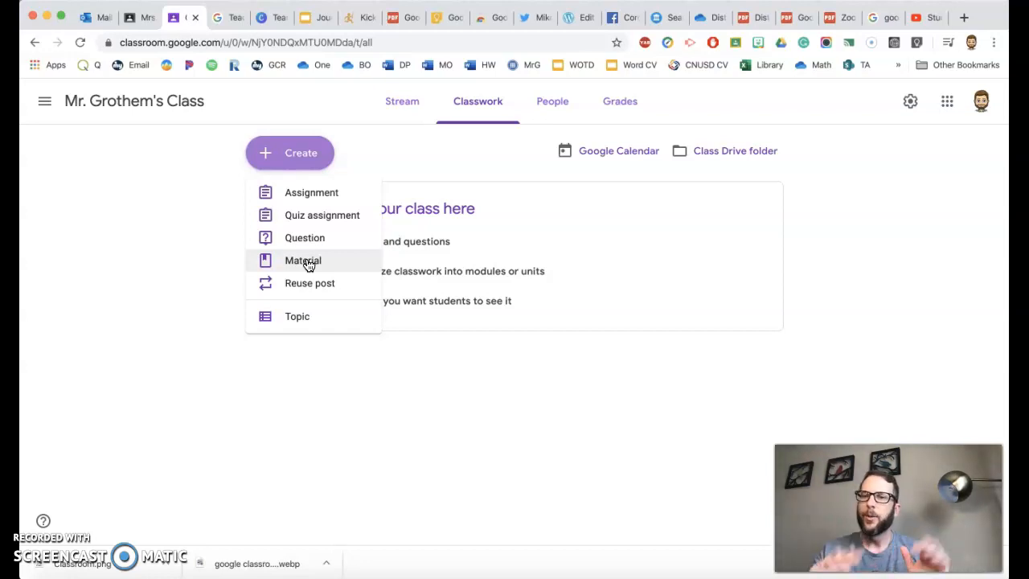
pyautogui.click(332, 197)
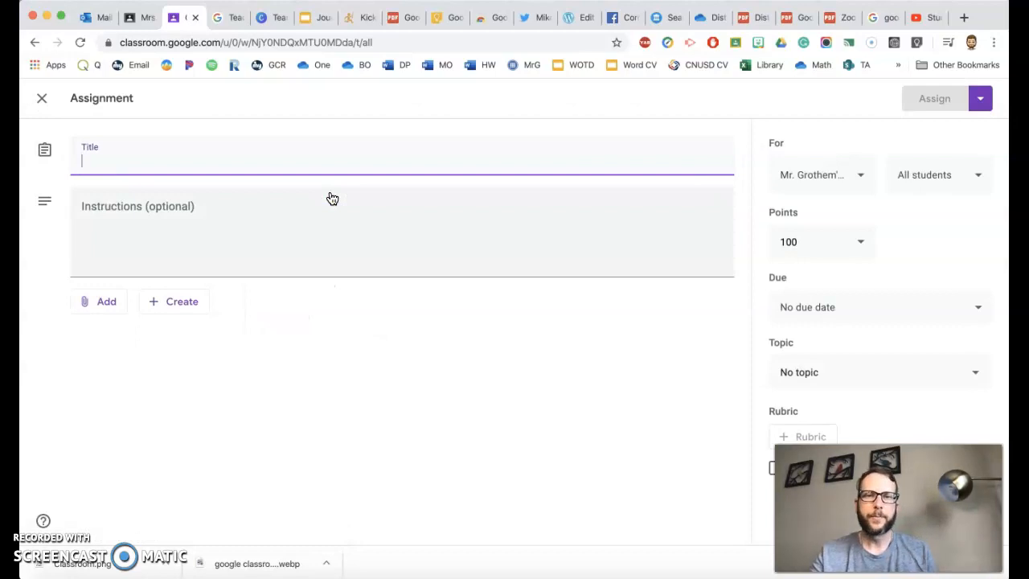
pyautogui.click(858, 245)
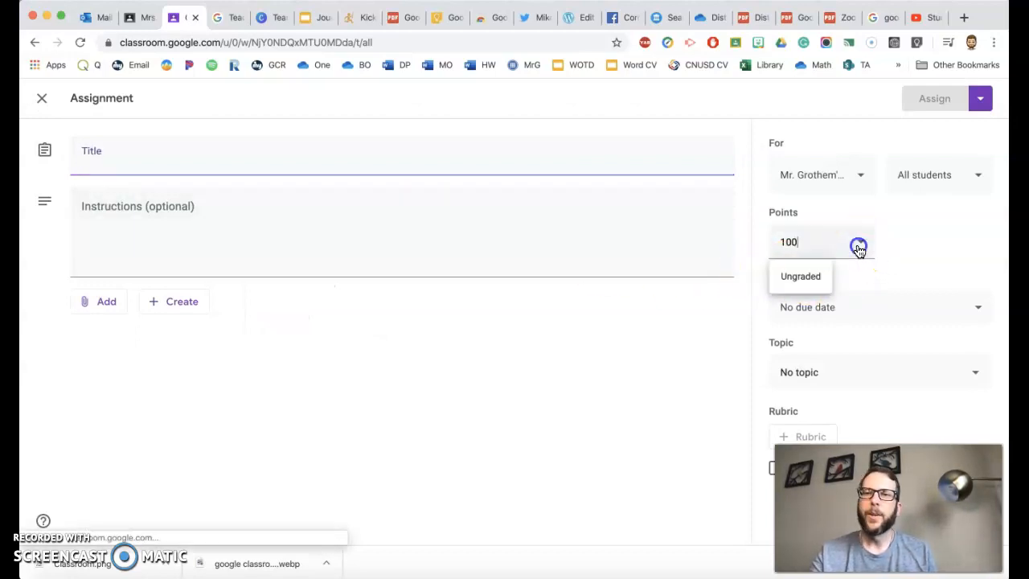
pyautogui.click(814, 278)
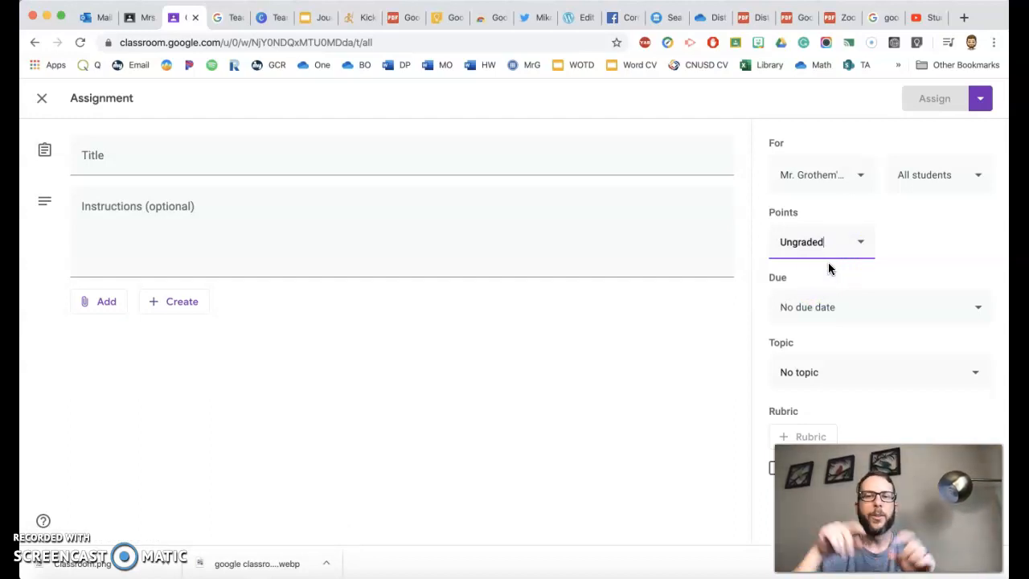
pyautogui.click(861, 247)
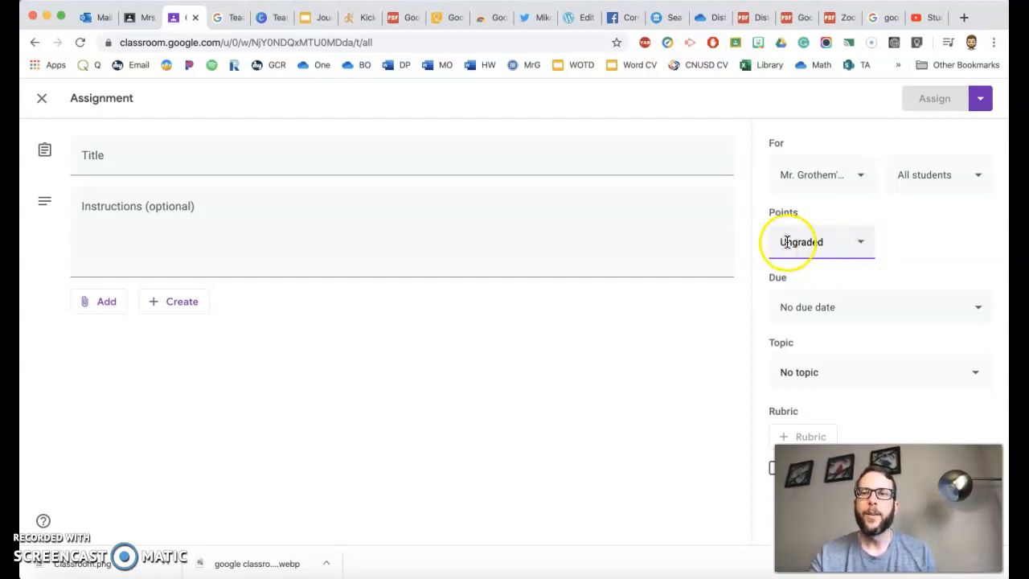
# Examine the due date, topic and assigned-student options of the assignment without changing them.
pyautogui.click(968, 306)
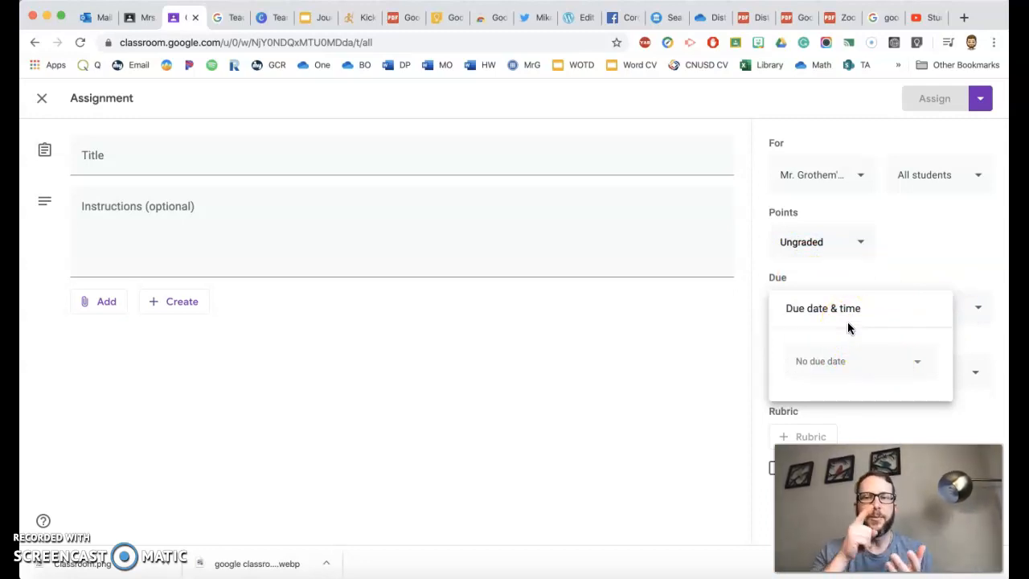
pyautogui.click(879, 298)
pyautogui.click(895, 280)
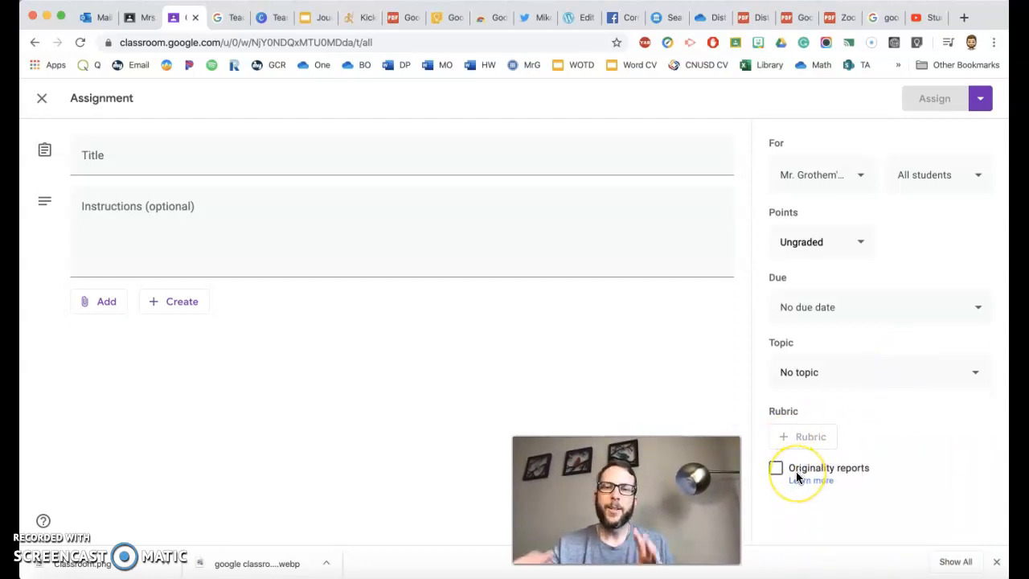
pyautogui.click(960, 381)
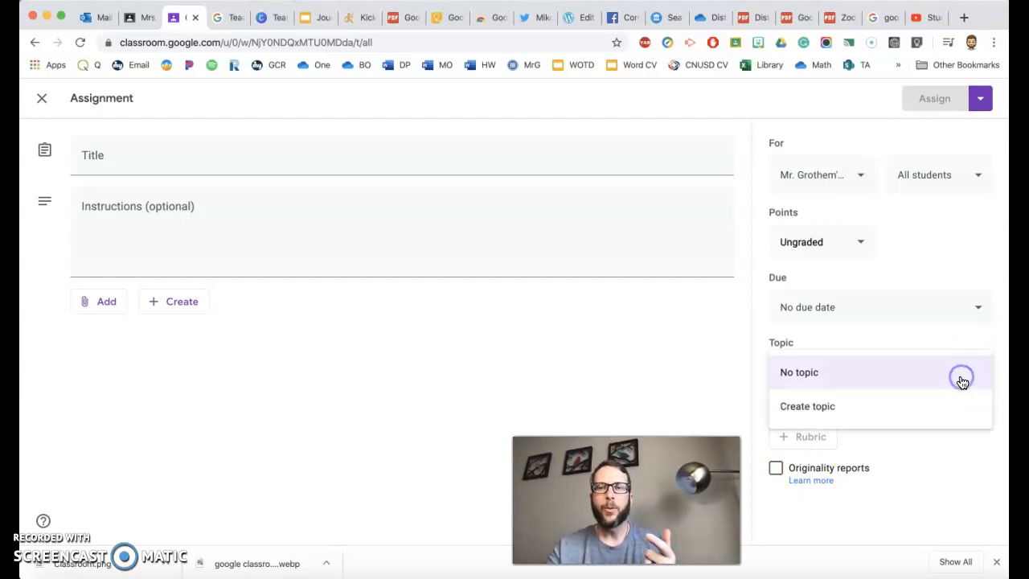
pyautogui.click(941, 465)
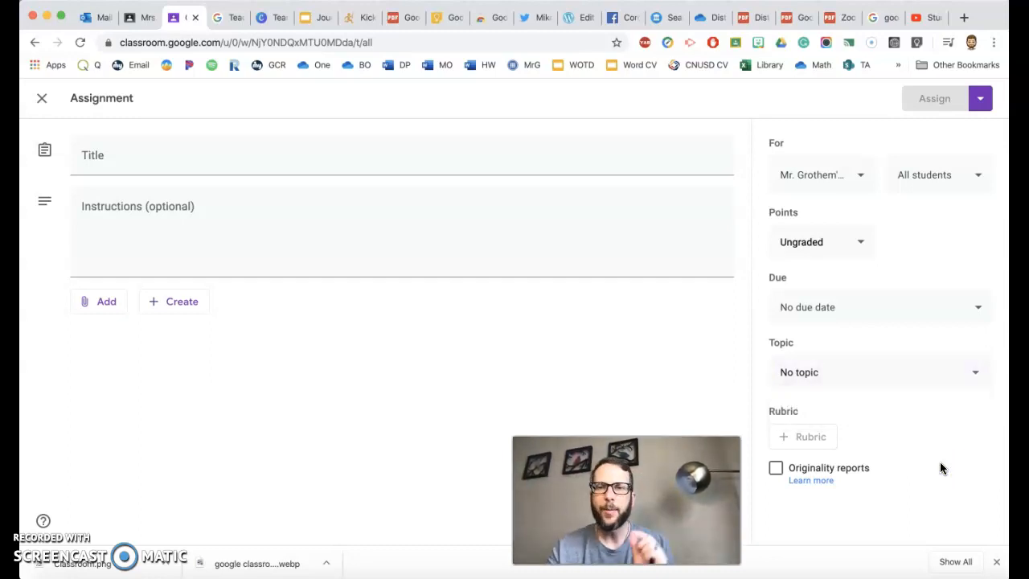
pyautogui.moveTo(671, 474); pyautogui.dragTo(905, 462)
pyautogui.click(976, 178)
pyautogui.click(975, 180)
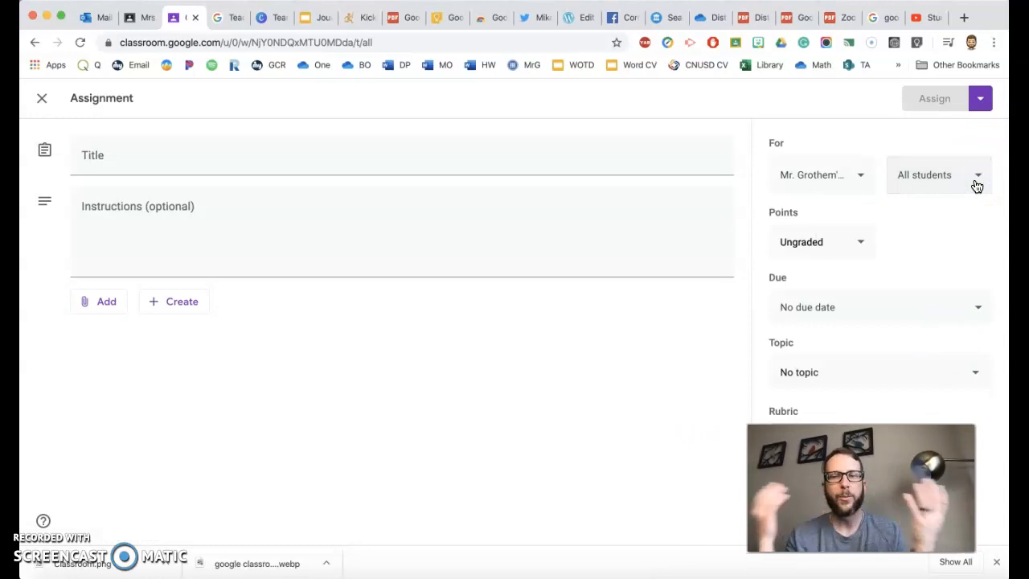
pyautogui.click(907, 186)
pyautogui.click(907, 257)
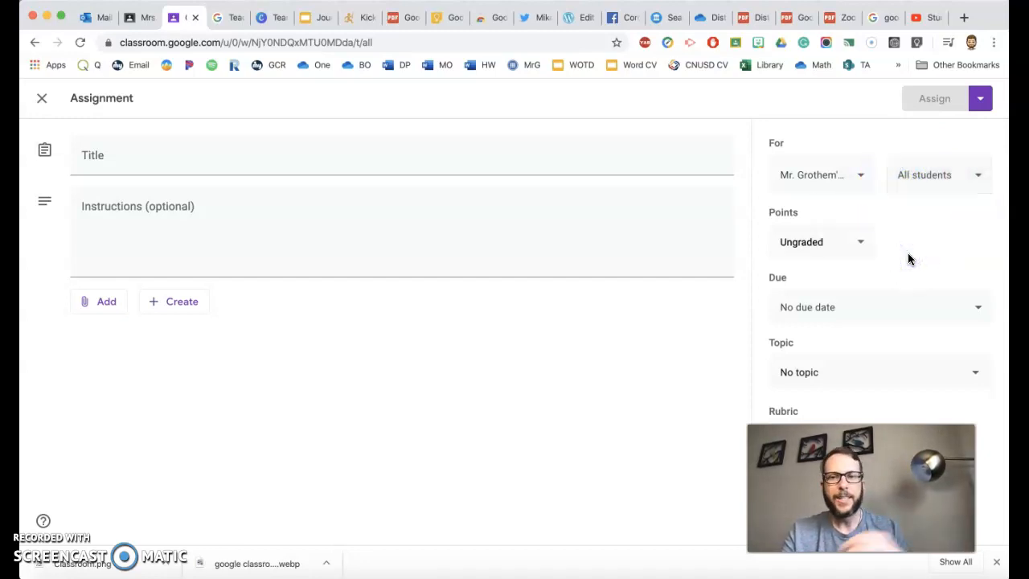
pyautogui.click(730, 346)
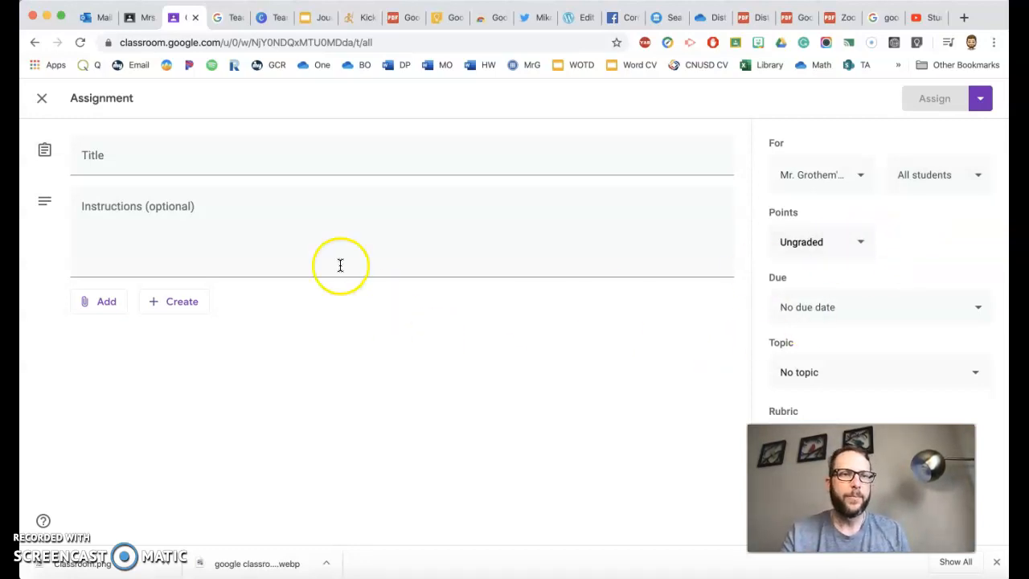
# Title the assignment "Make a Journal" and enter the instructions "Do this everyday!".
pyautogui.click(229, 155)
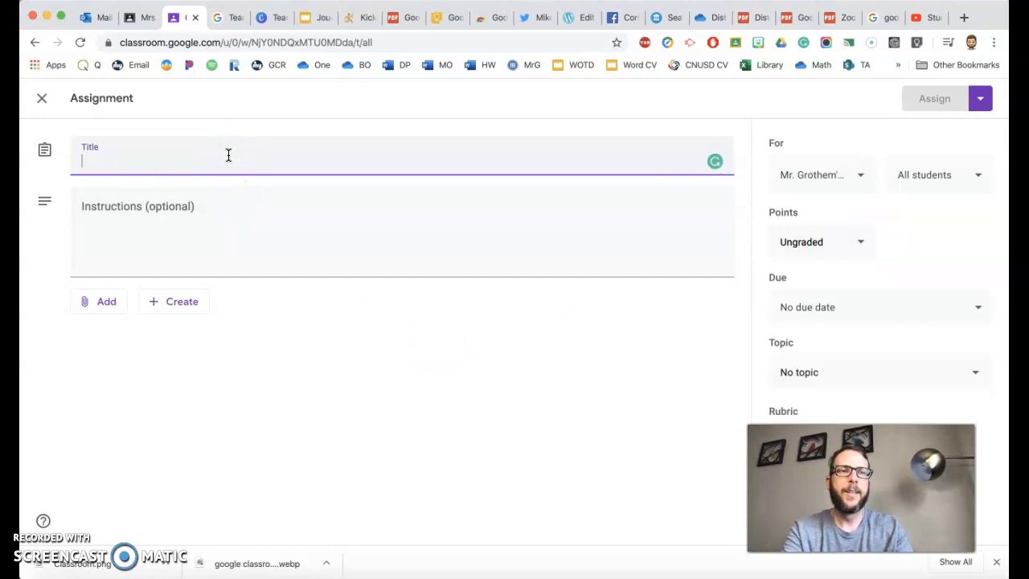
pyautogui.write('Make a Journal')
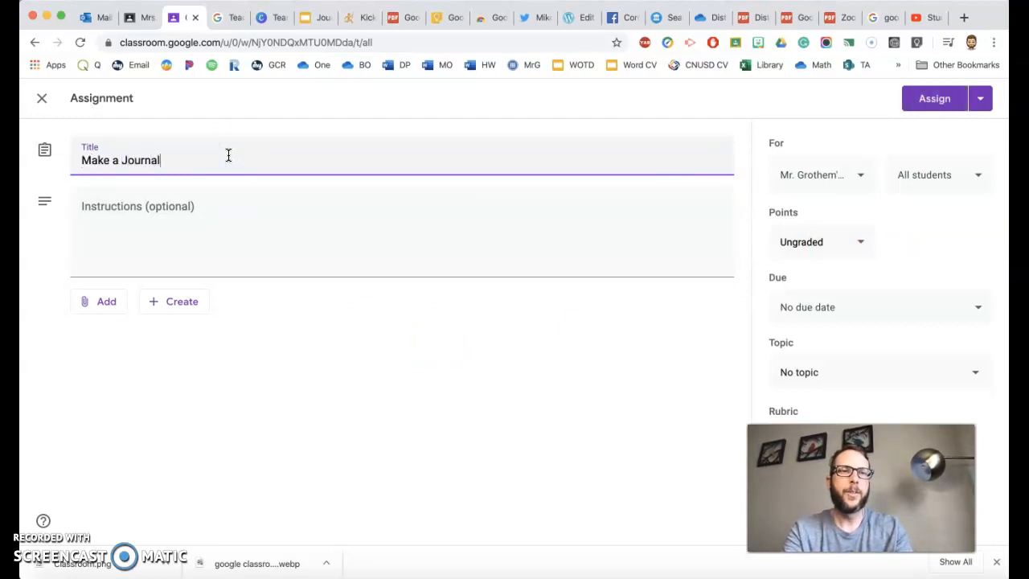
pyautogui.click(234, 243)
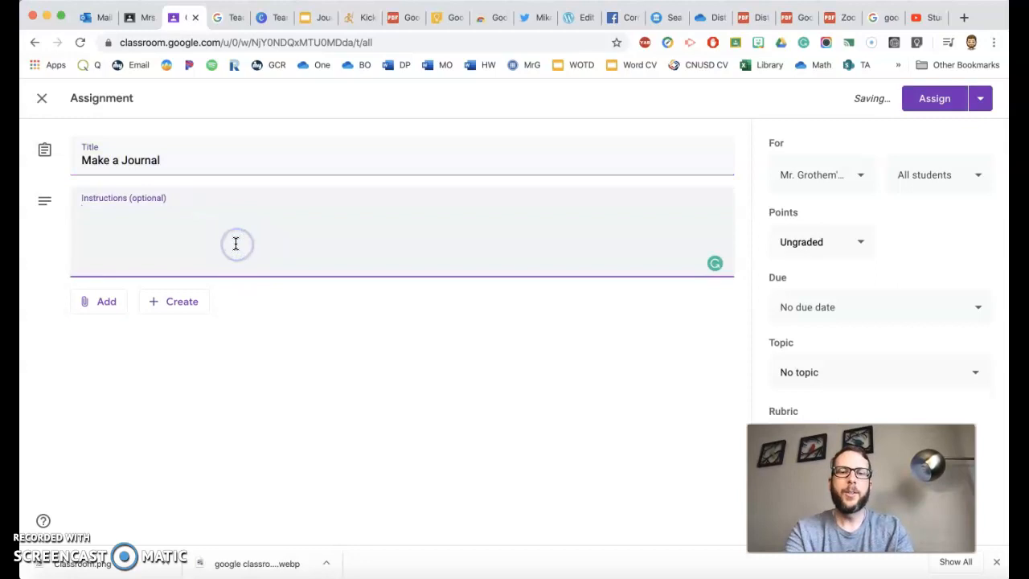
pyautogui.write('Do this everyday!')
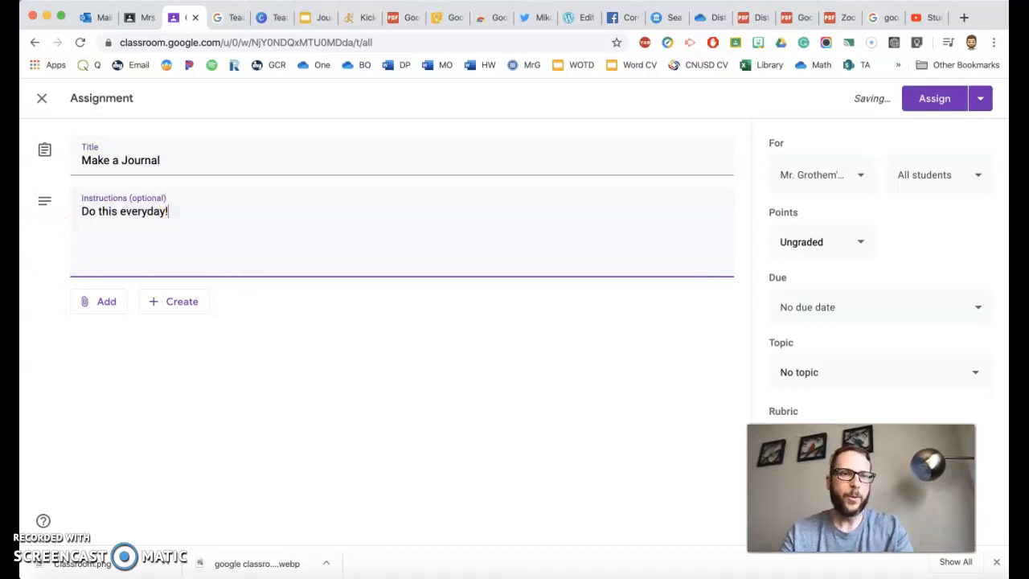
# Attach the Journal CV slides from Google Drive to the assignment and set the file to make a copy for each student.
pyautogui.click(164, 303)
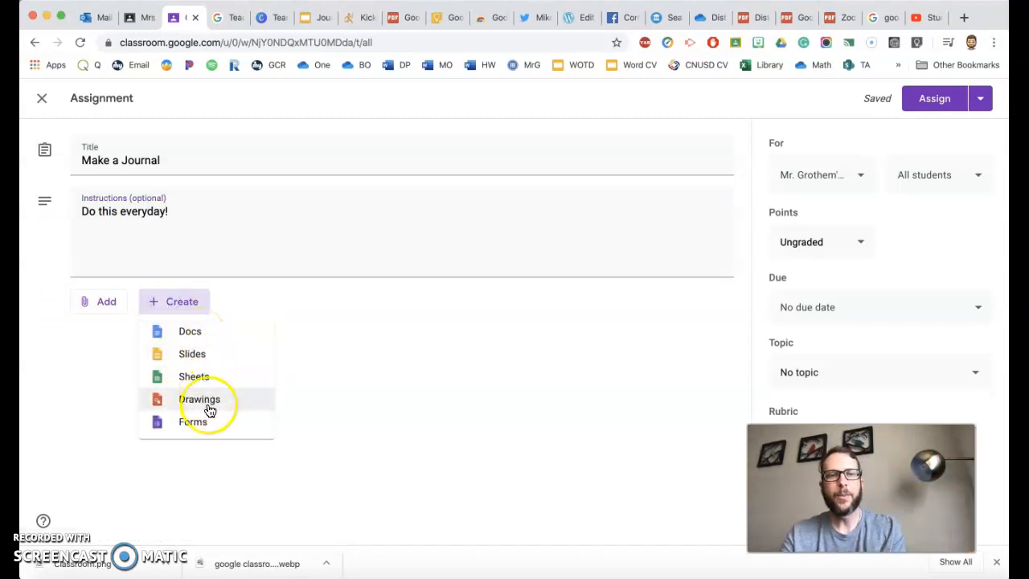
pyautogui.click(114, 351)
pyautogui.click(102, 310)
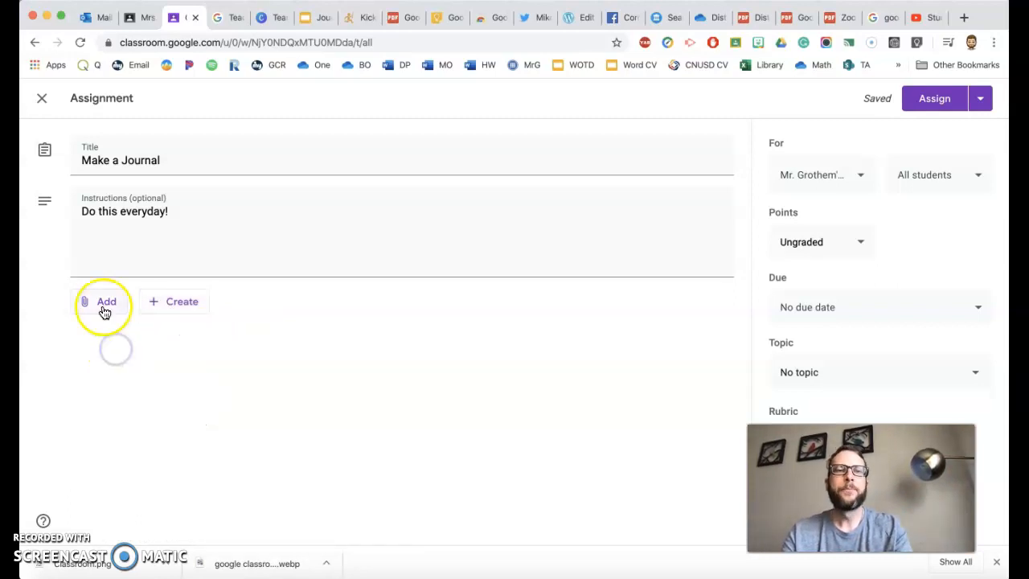
pyautogui.click(114, 335)
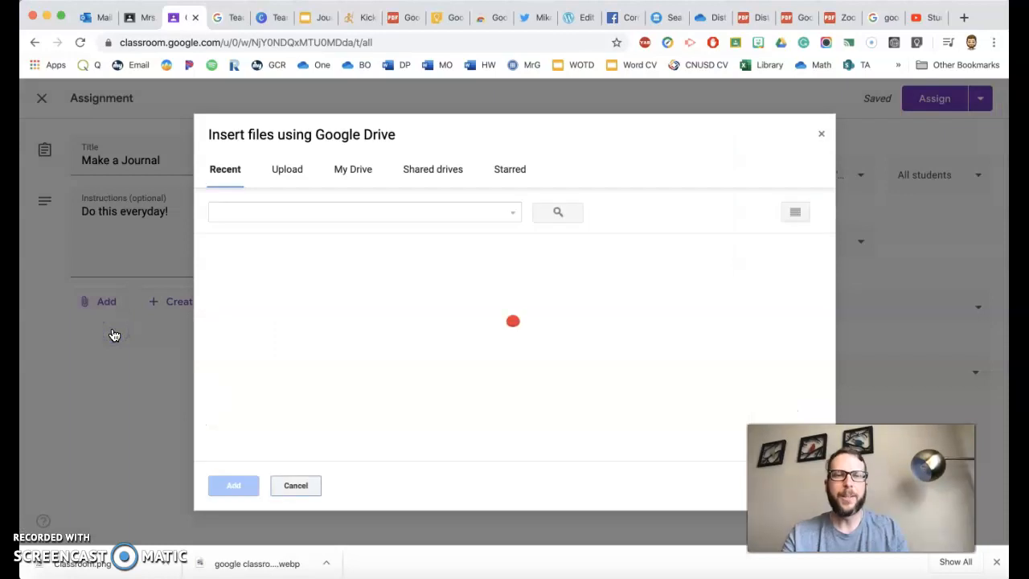
pyautogui.click(58, 312)
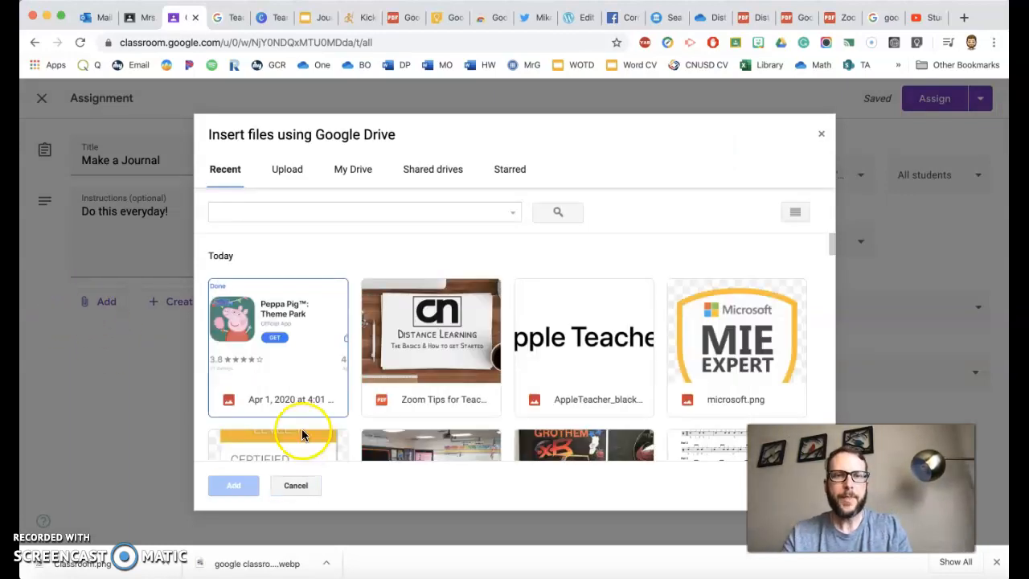
pyautogui.scroll(-3, 466, 398)
pyautogui.scroll(-2, 467, 404)
pyautogui.click(441, 345)
pyautogui.click(232, 487)
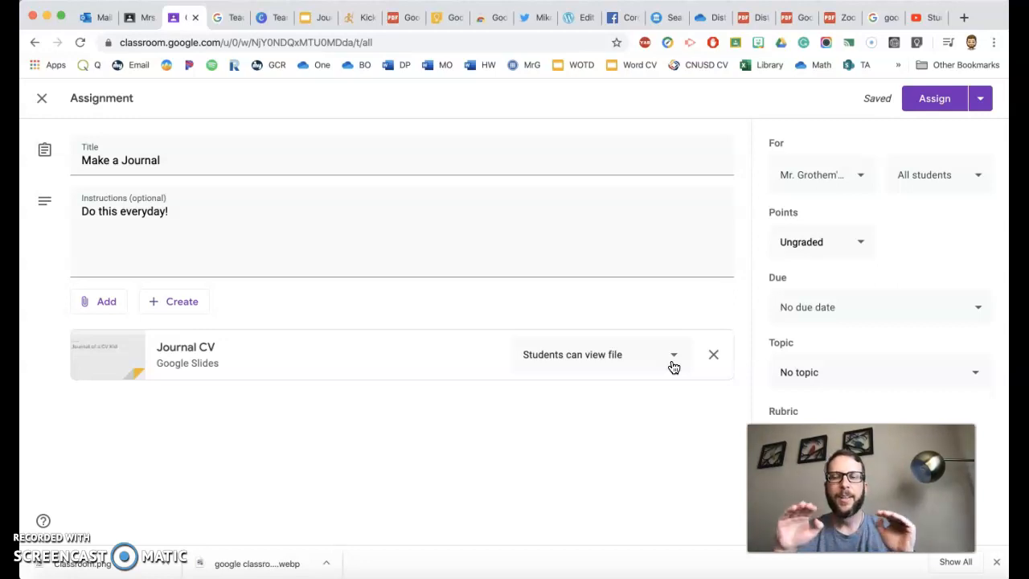
pyautogui.click(671, 362)
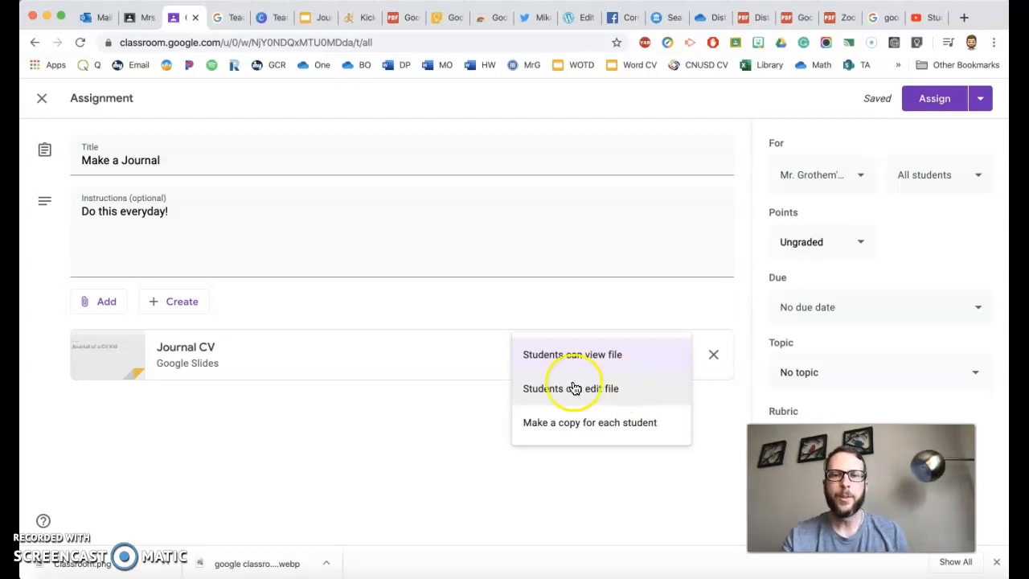
pyautogui.click(581, 437)
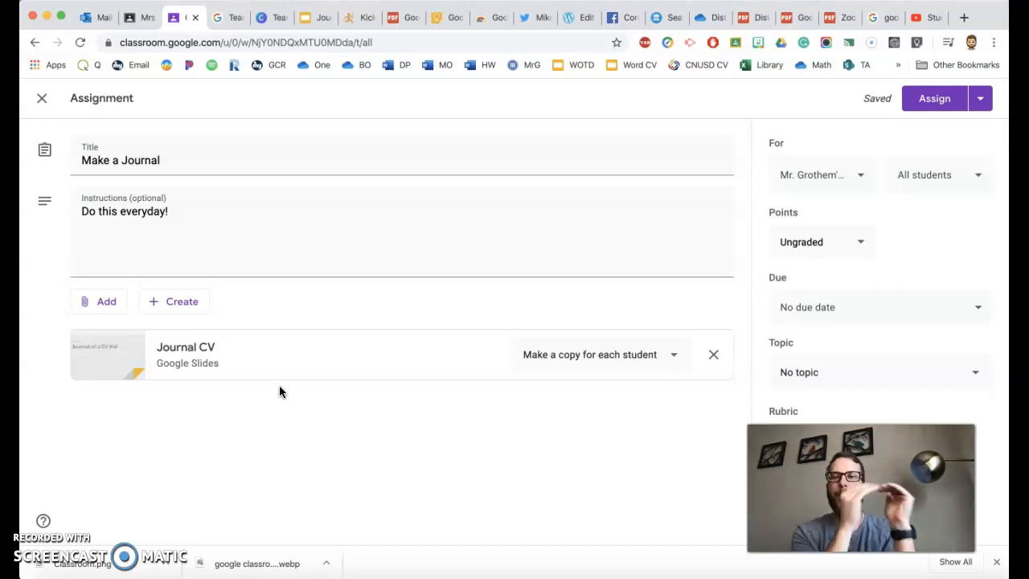
# Open the attached Journal CV presentation in Google Slides and look through its first few slides.
pyautogui.click(181, 351)
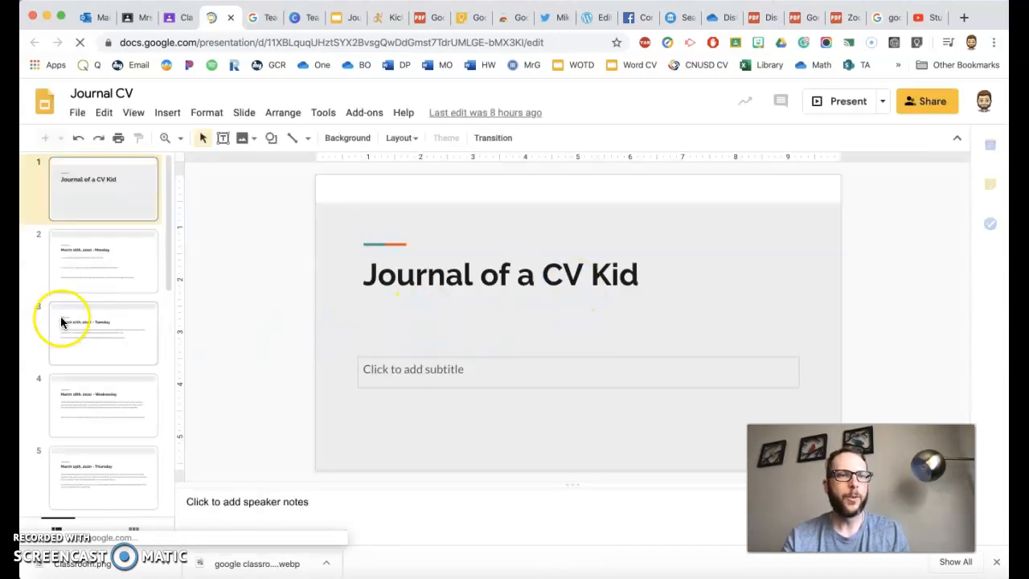
pyautogui.click(104, 260)
pyautogui.click(105, 309)
pyautogui.click(111, 413)
pyautogui.click(105, 345)
pyautogui.click(106, 268)
pyautogui.click(109, 201)
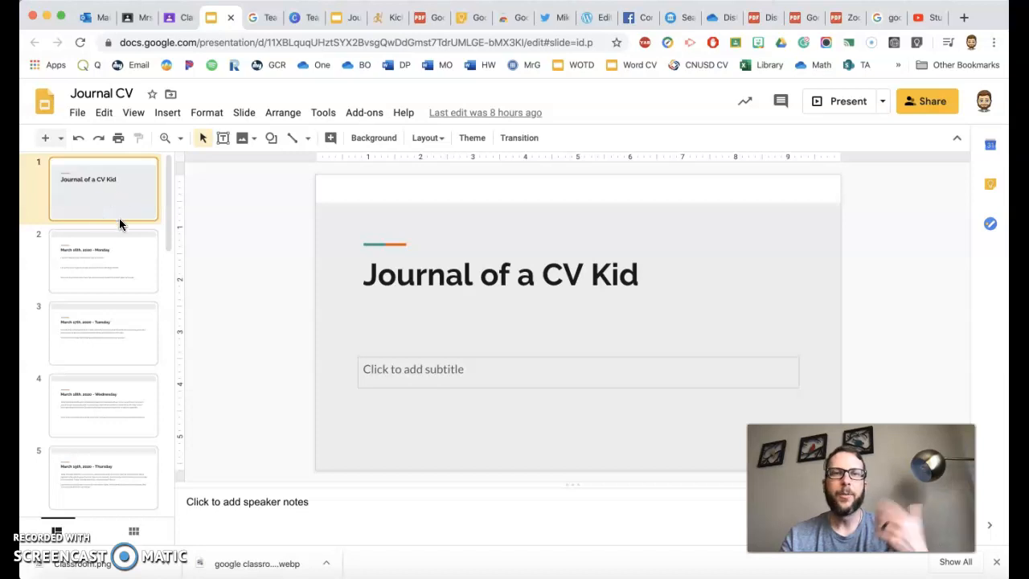
# Return to Google Classroom and assign Make a Journal to all students in the class.
pyautogui.click(180, 20)
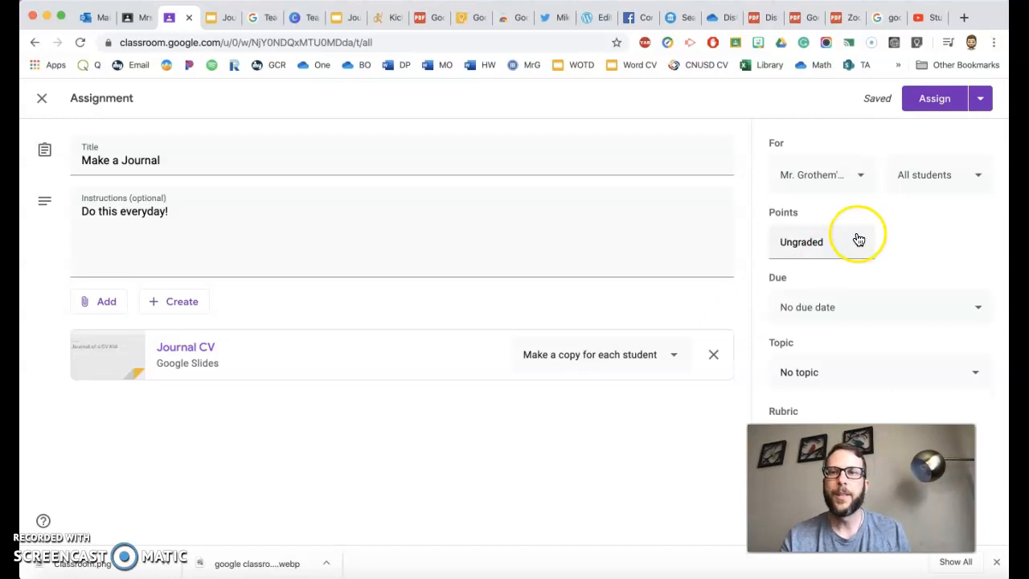
pyautogui.click(926, 99)
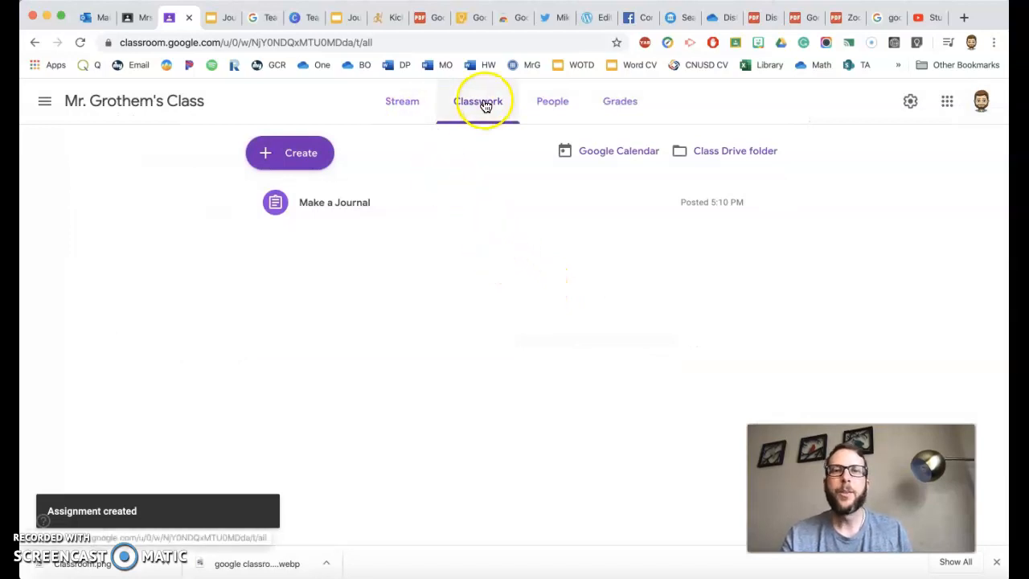
# Post the announcement "What's up today?" to all students in the class stream.
pyautogui.click(394, 103)
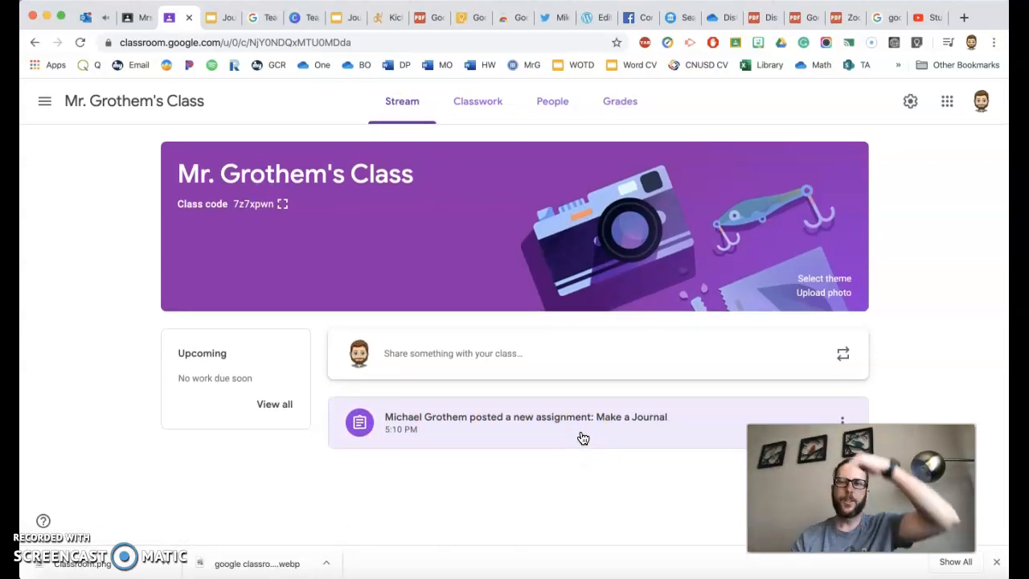
pyautogui.click(550, 361)
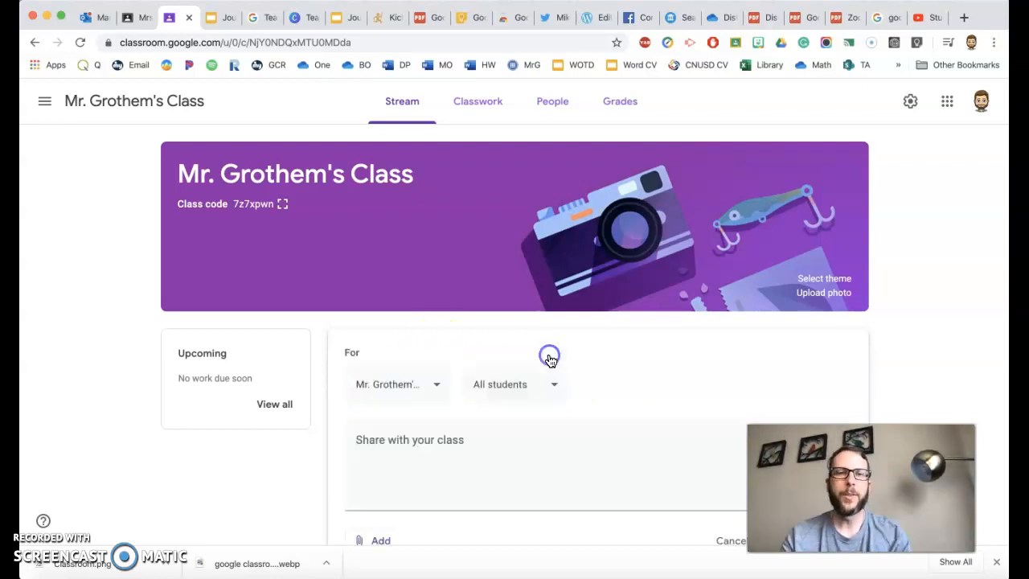
pyautogui.write("What's")
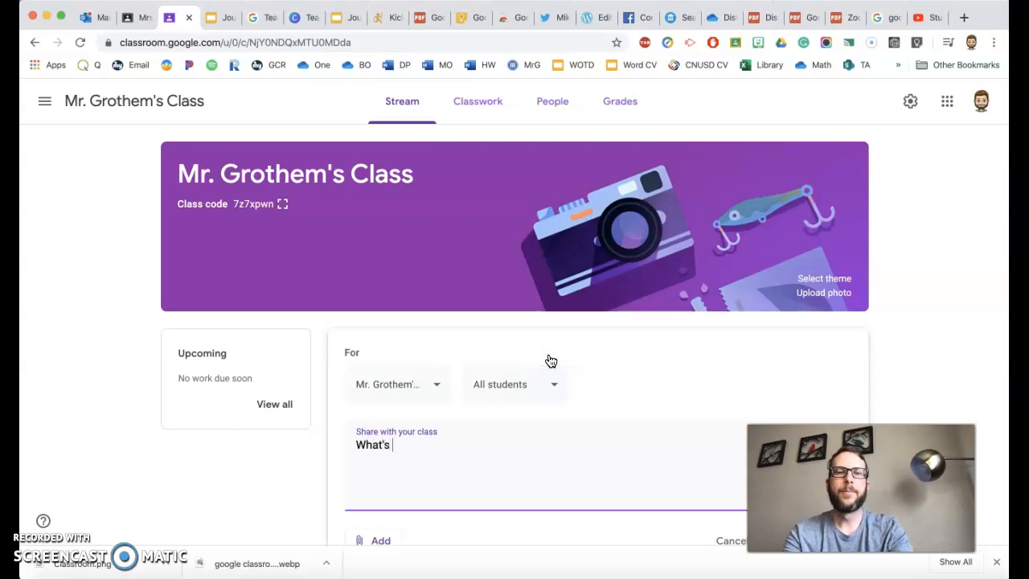
pyautogui.write(' up today?')
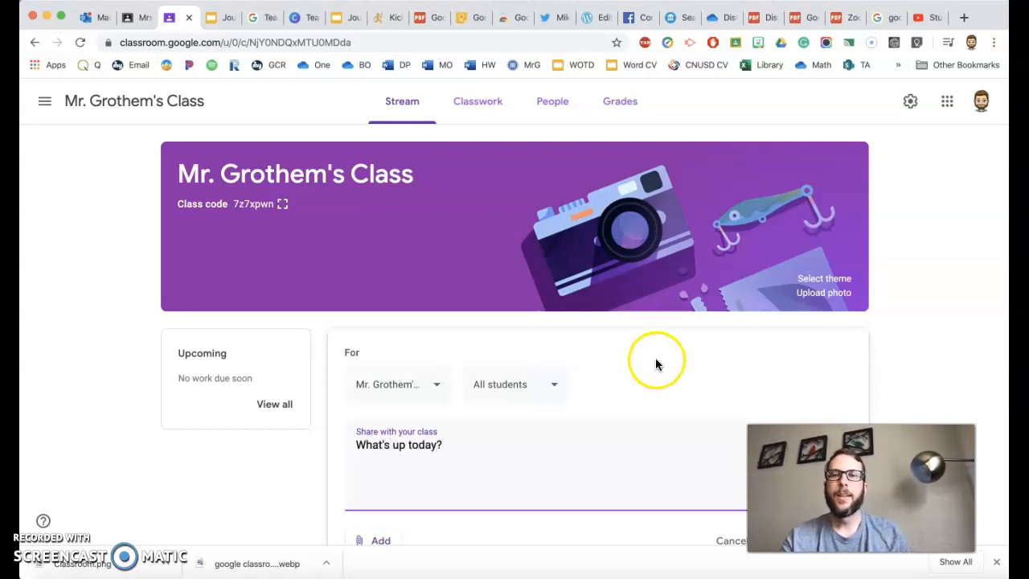
pyautogui.scroll(-2, 655, 357)
pyautogui.click(805, 423)
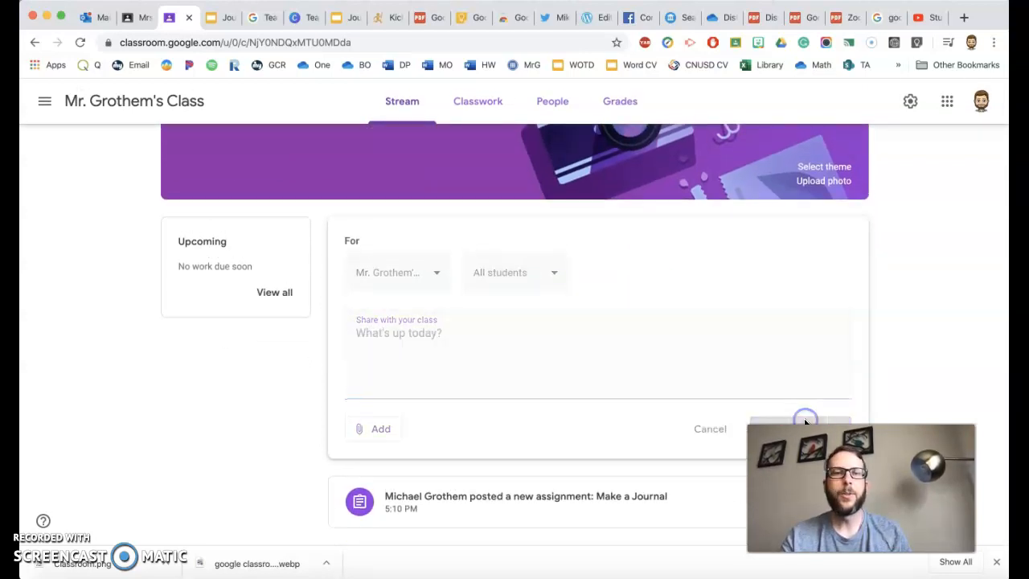
pyautogui.scroll(-1, 647, 402)
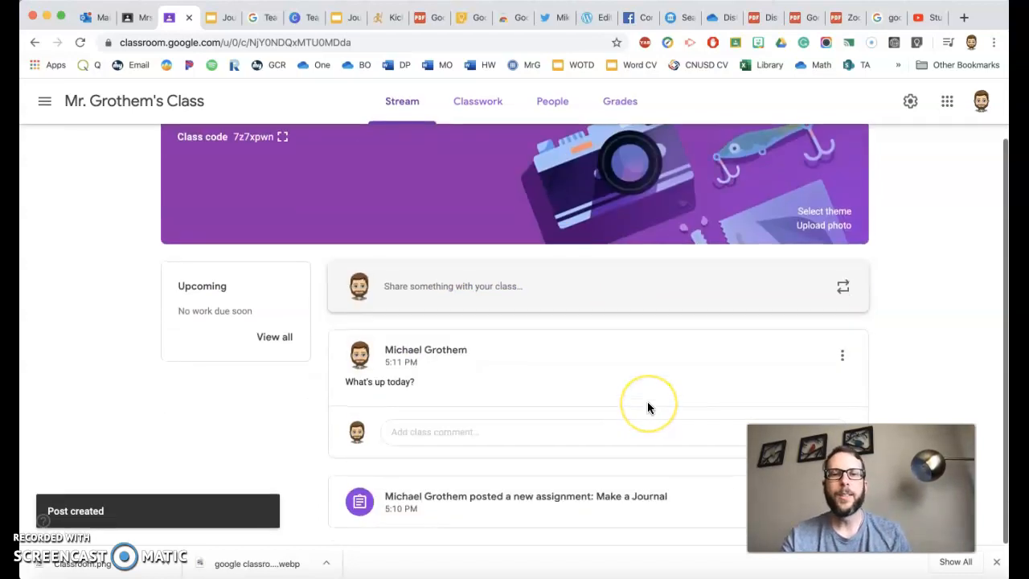
# Look over the types of classwork that can be created for the class, and return to the class stream.
pyautogui.click(479, 107)
pyautogui.click(266, 153)
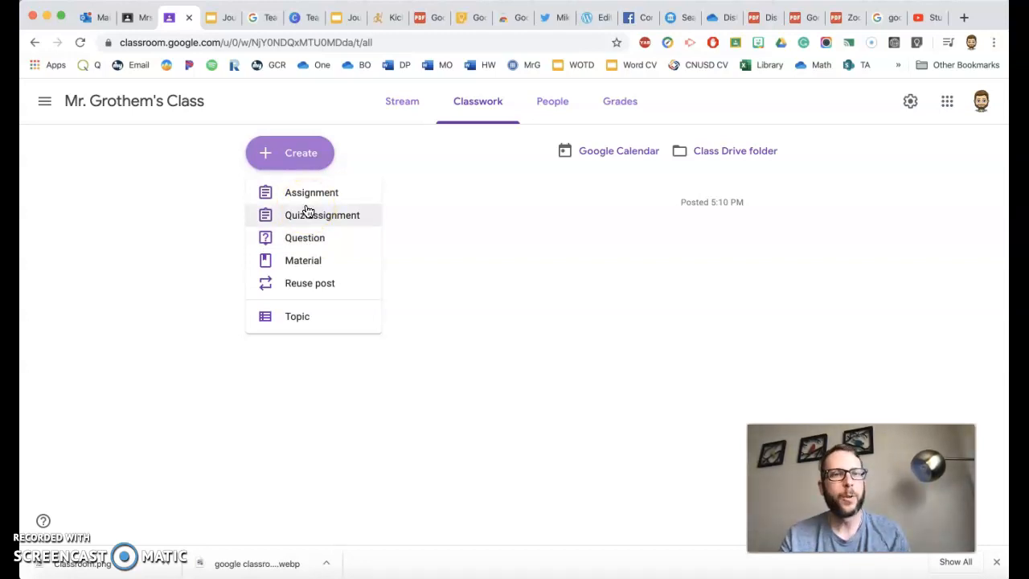
pyautogui.click(408, 240)
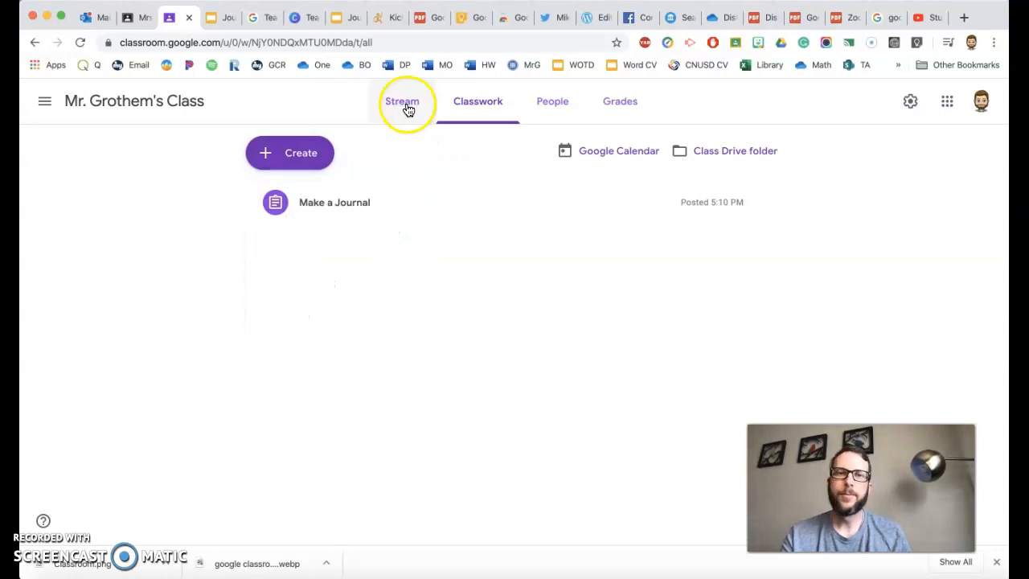
pyautogui.click(404, 105)
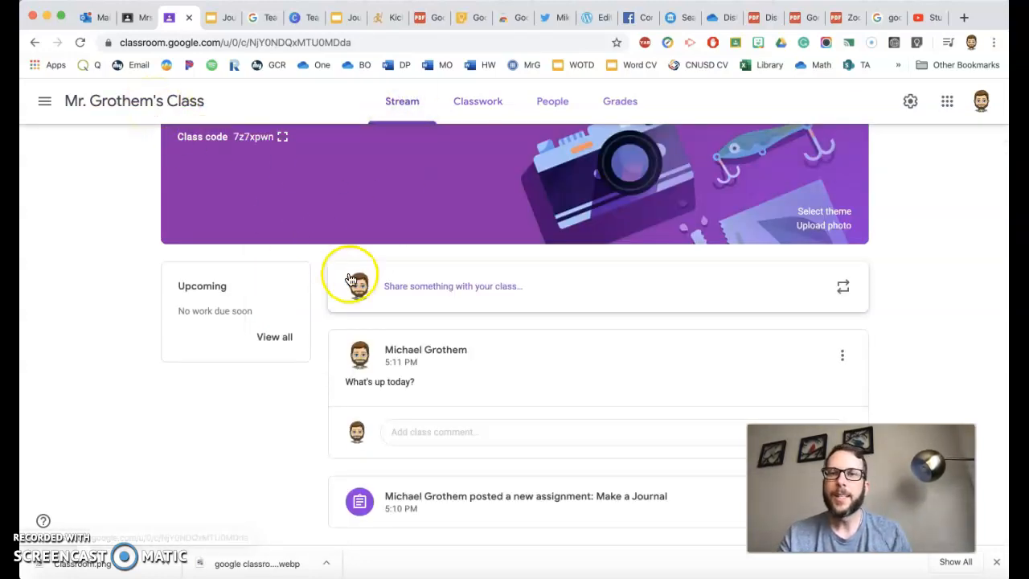
# View the class's Grades page, and switch to the gradebook screenshot in Preview to examine its assignment statuses and scores.
pyautogui.click(617, 112)
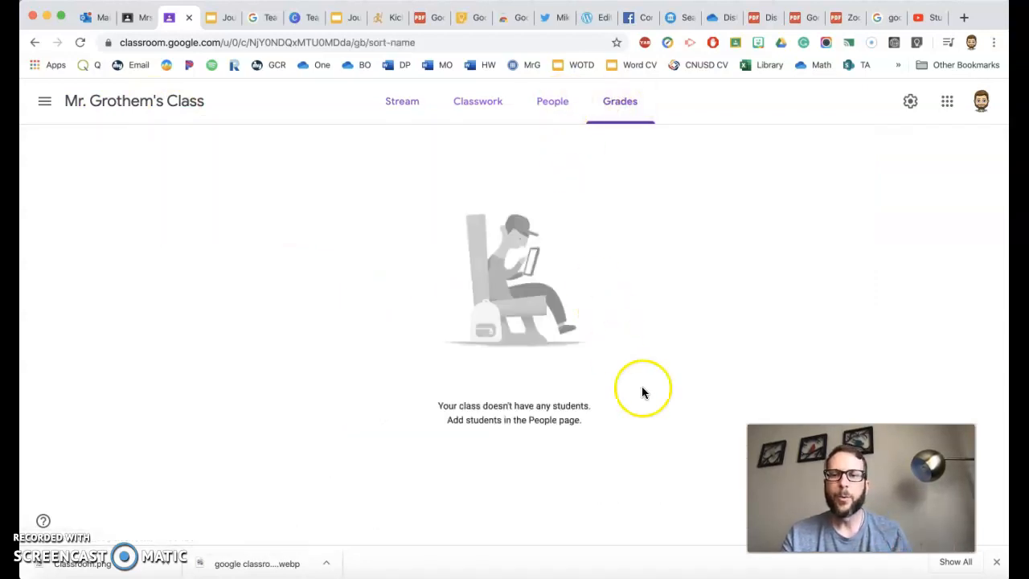
pyautogui.hotkey('ctrl', 'Up')
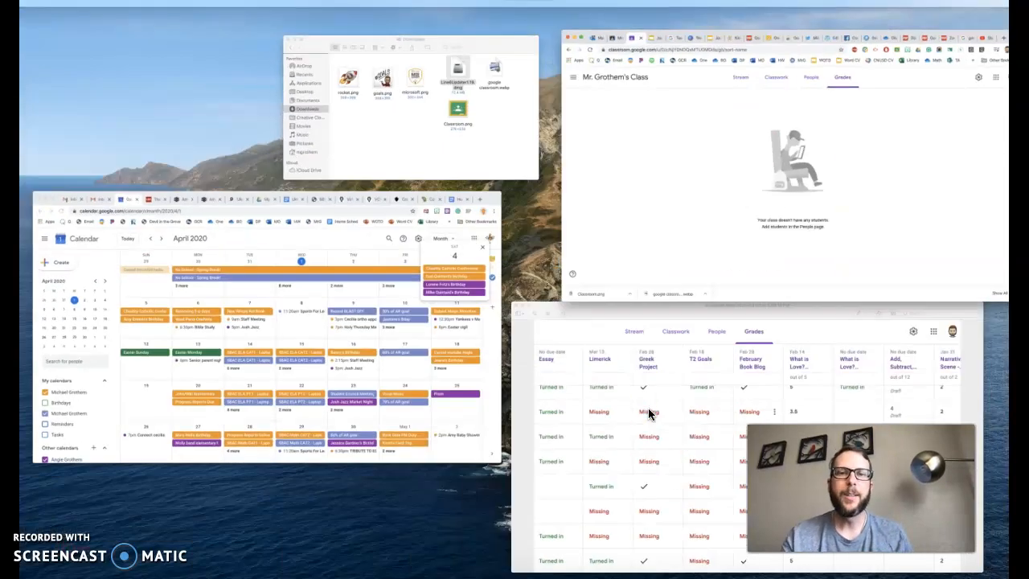
pyautogui.click(650, 415)
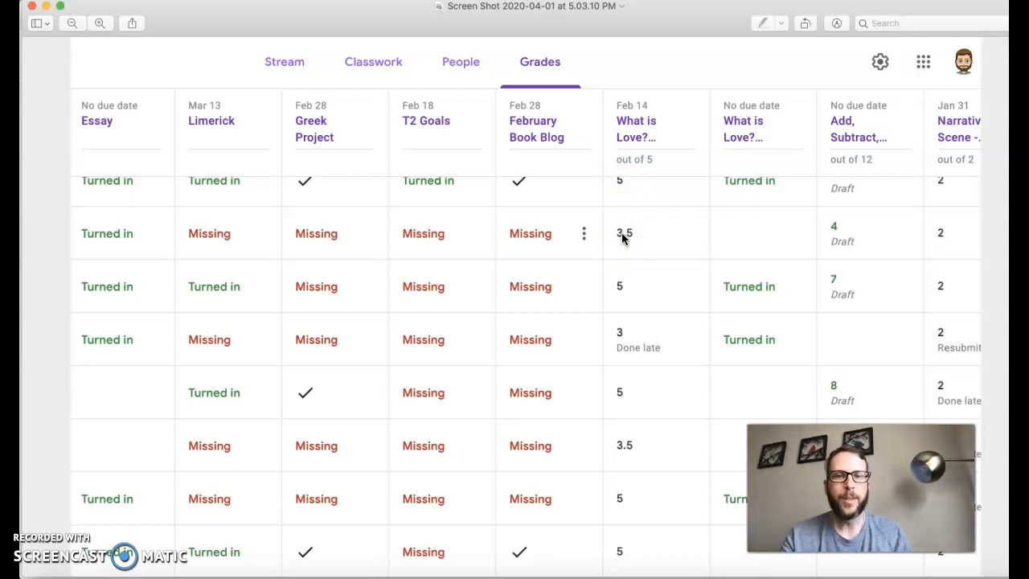
pyautogui.hotkey('ctrl', 'Up')
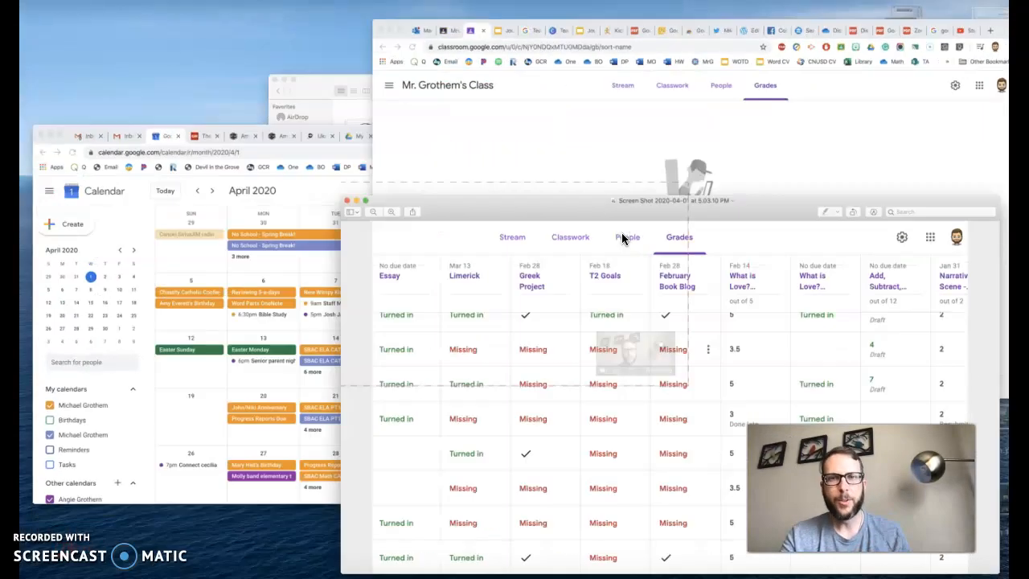